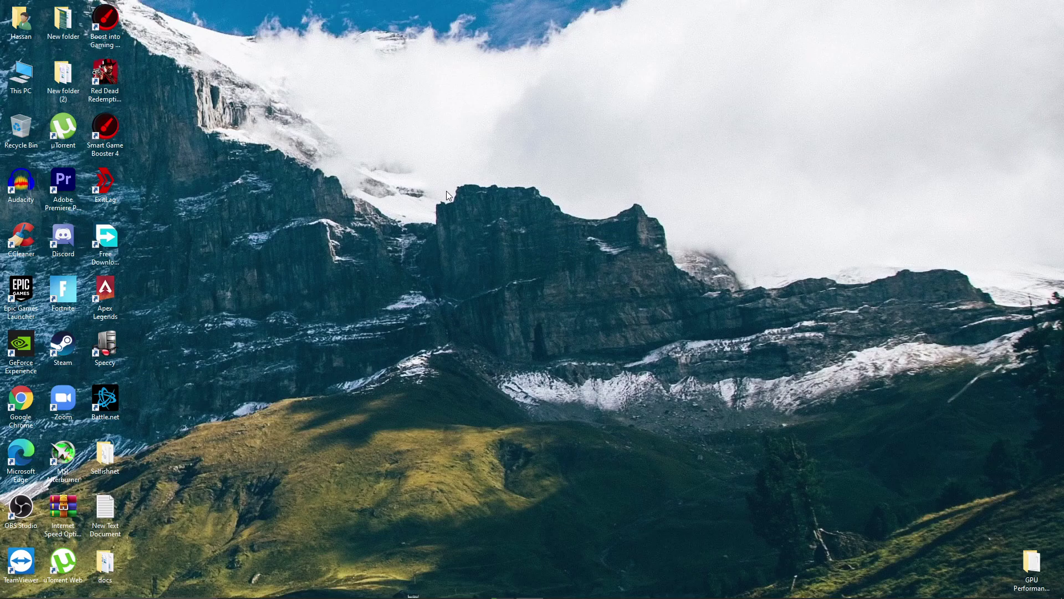
- From the desktop, open Display settings maximised and go to the Graphics settings page
right_click(294, 211)
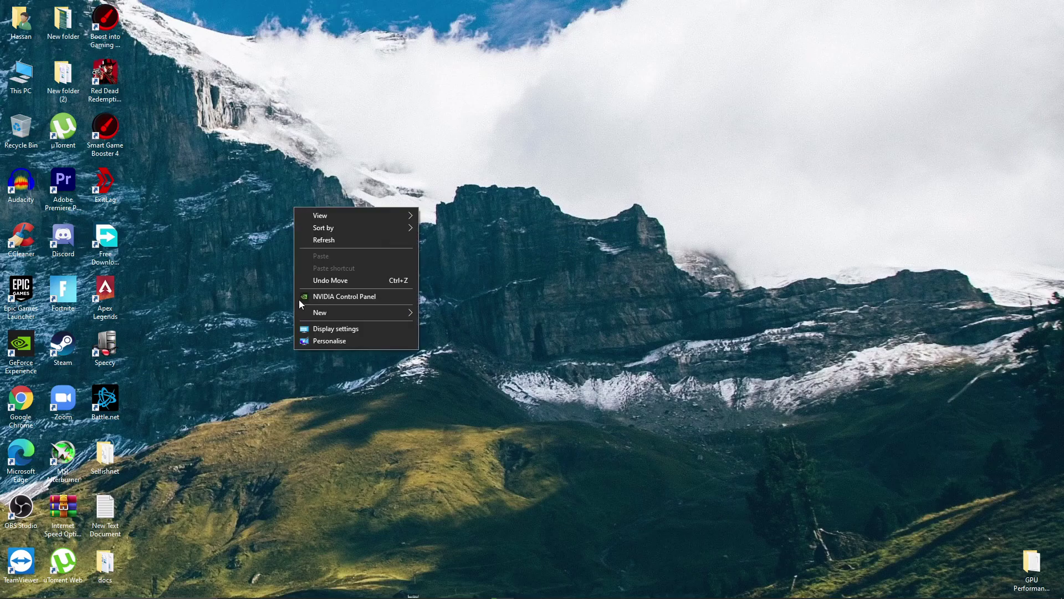
click(336, 325)
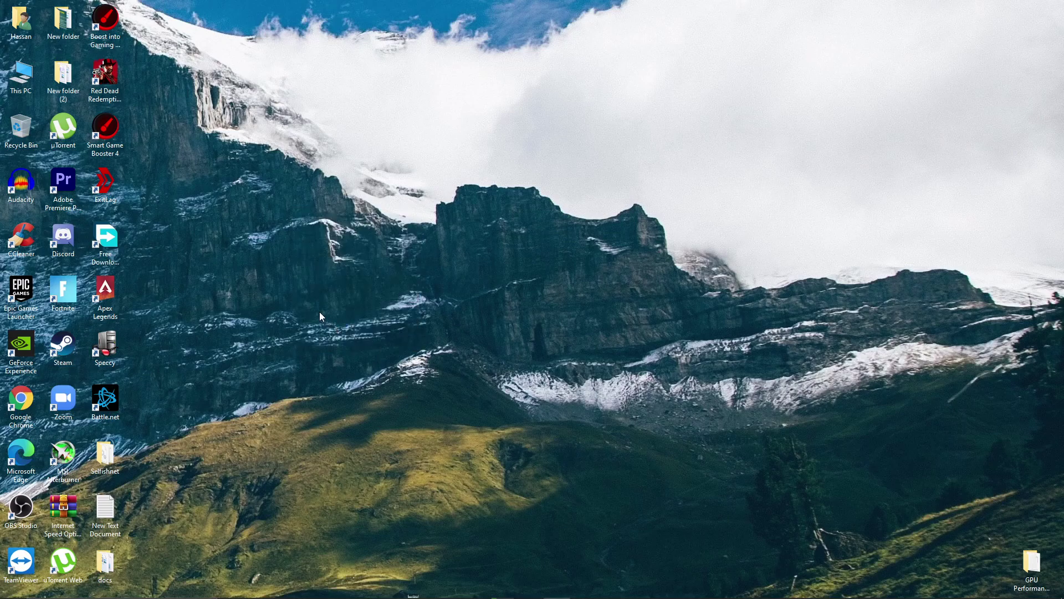
click(660, 85)
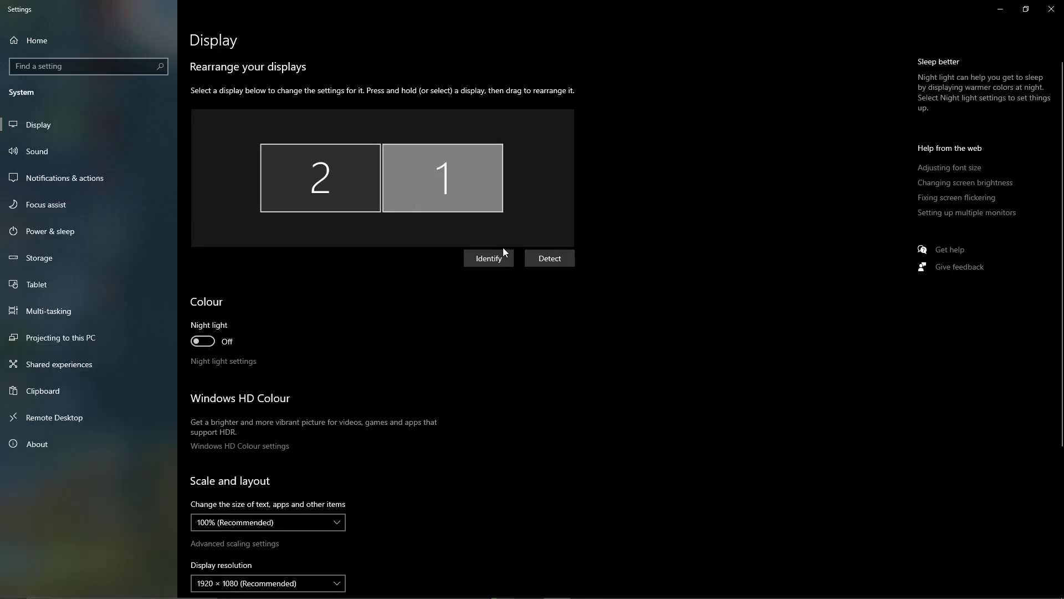
scroll(428, 344, down, 4)
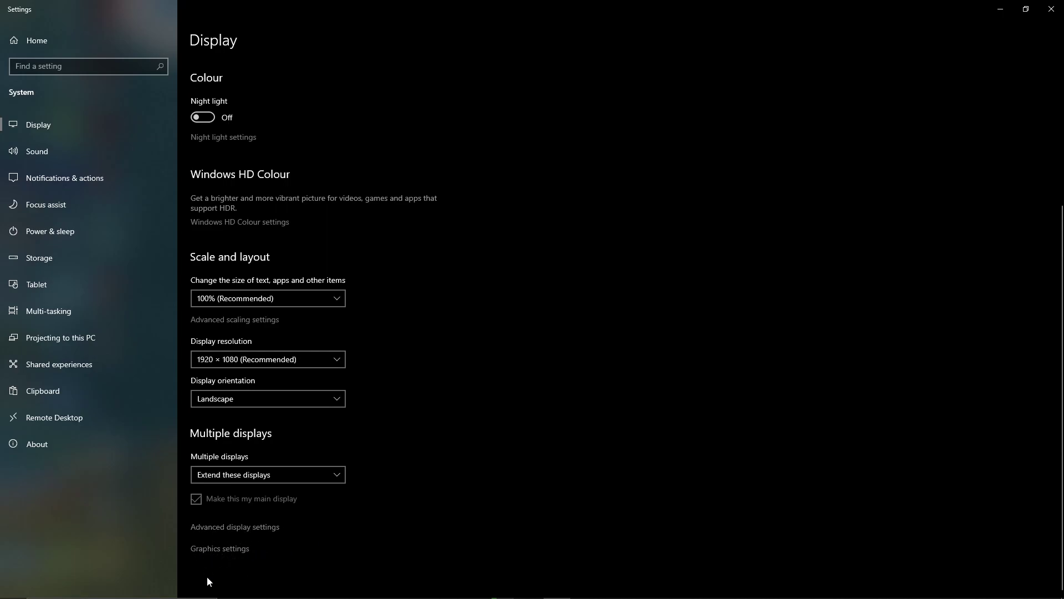
click(213, 548)
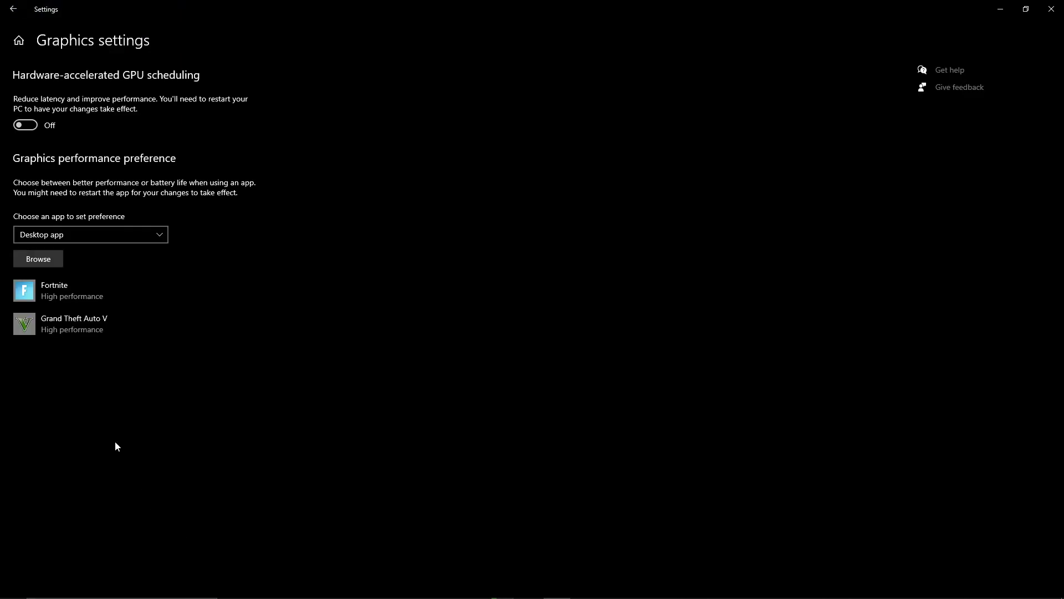
- Browse to the Fortnite\FortniteGame\Binaries\Win64 folder for an app to add
click(40, 263)
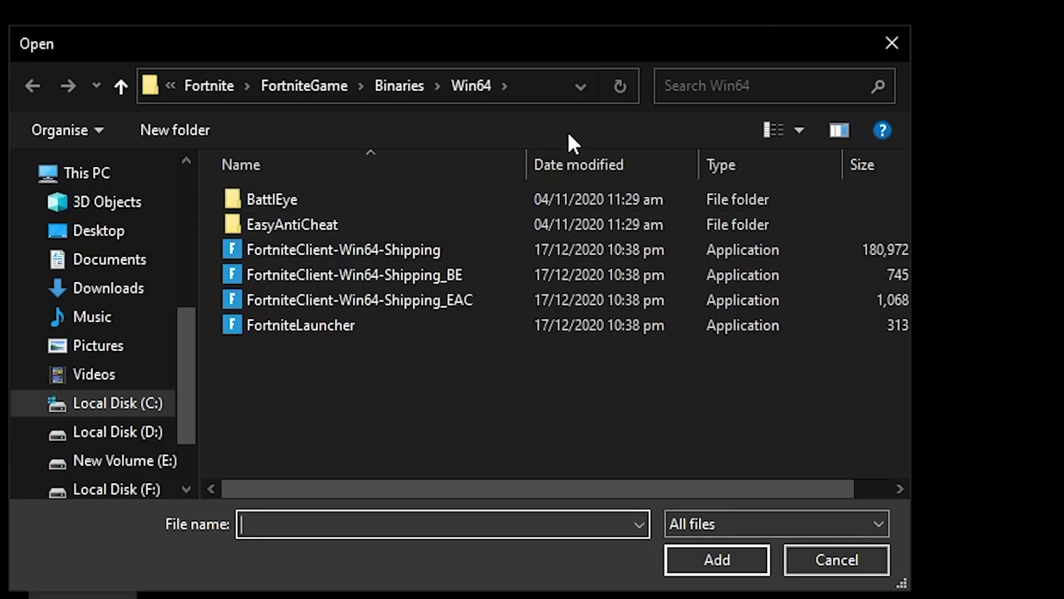
click(215, 83)
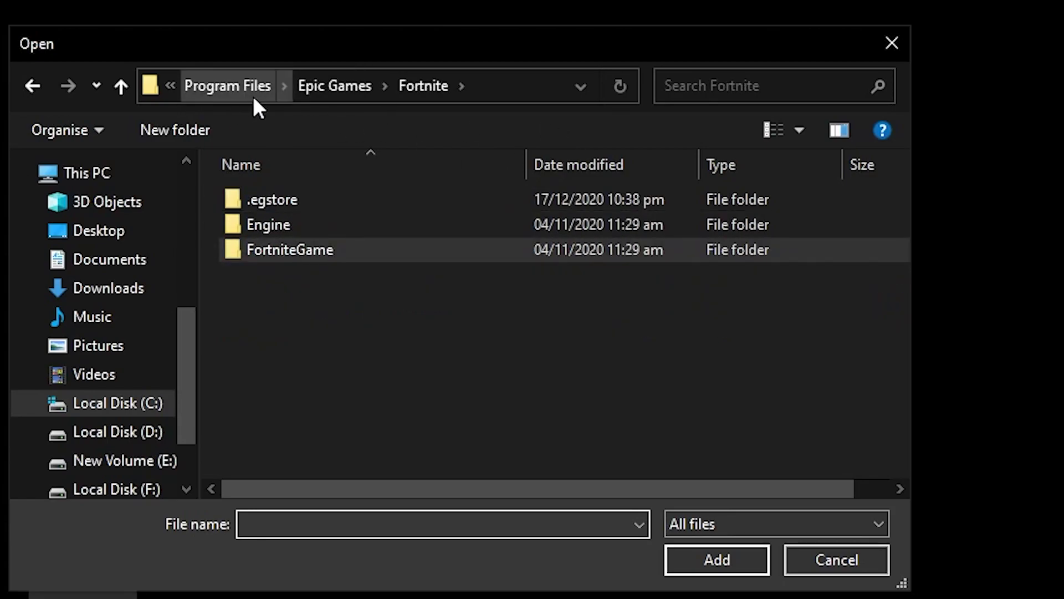
double_click(274, 251)
double_click(298, 202)
double_click(272, 224)
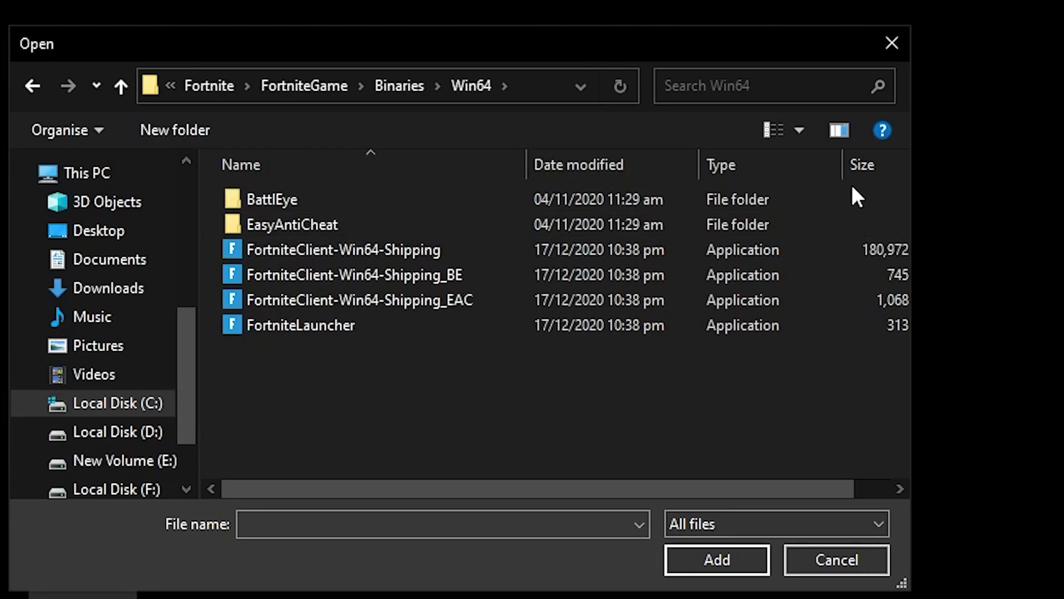
- Select FortniteClient-Win64-Shipping and add it to the graphics preference list
drag(912, 247, 950, 238)
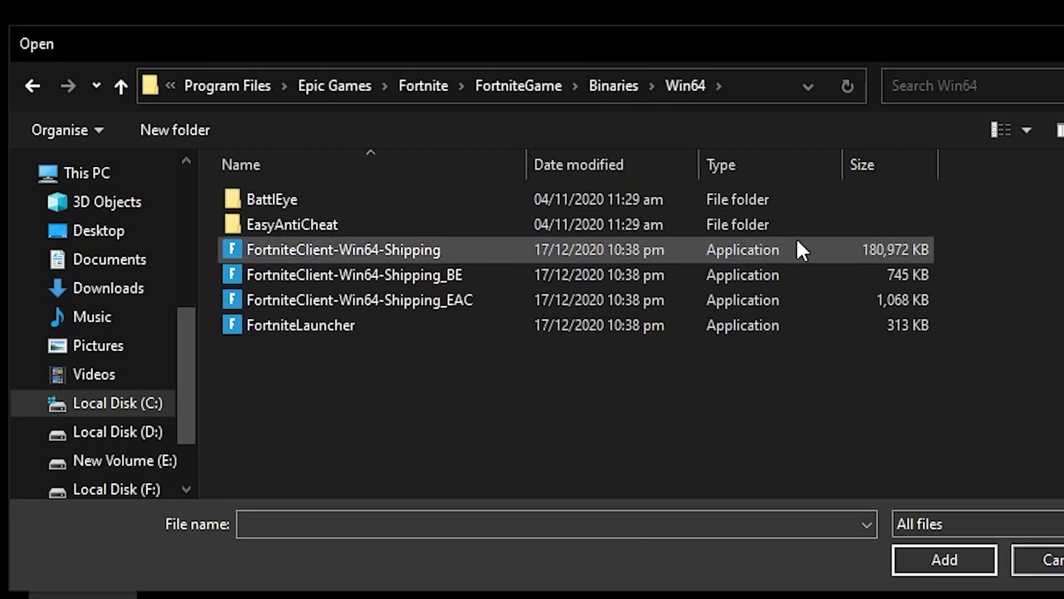
click(900, 245)
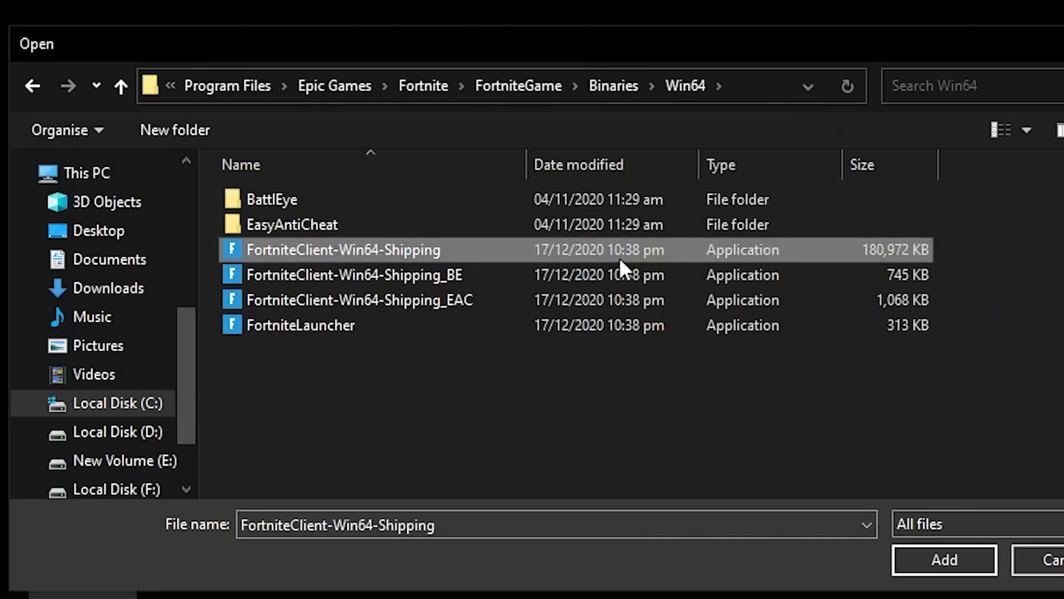
click(299, 248)
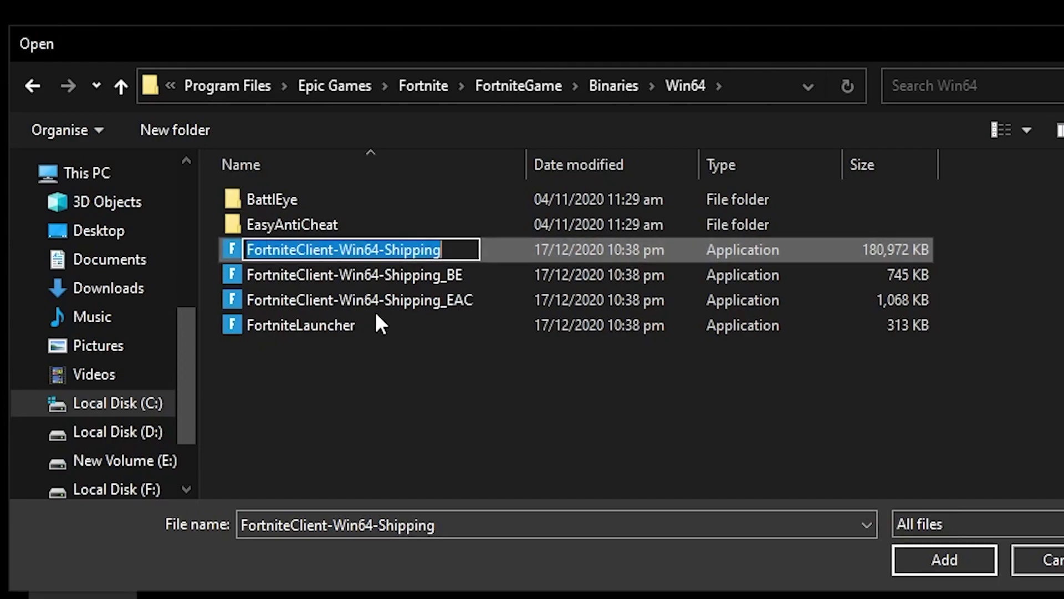
click(937, 557)
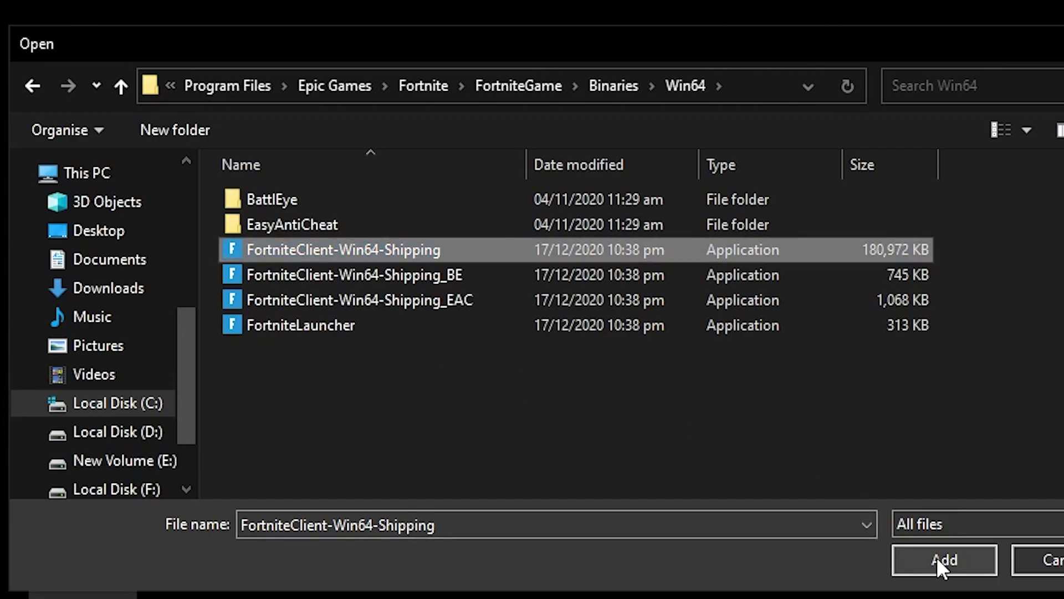
click(936, 556)
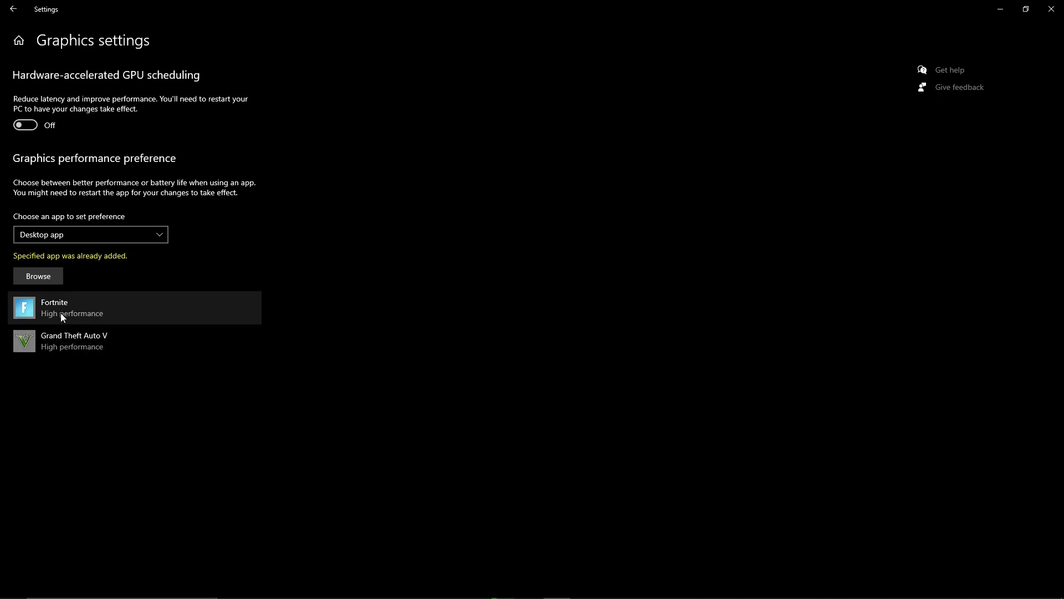
- Save High performance as Fortnite's graphics preference and close Settings
click(45, 300)
click(166, 364)
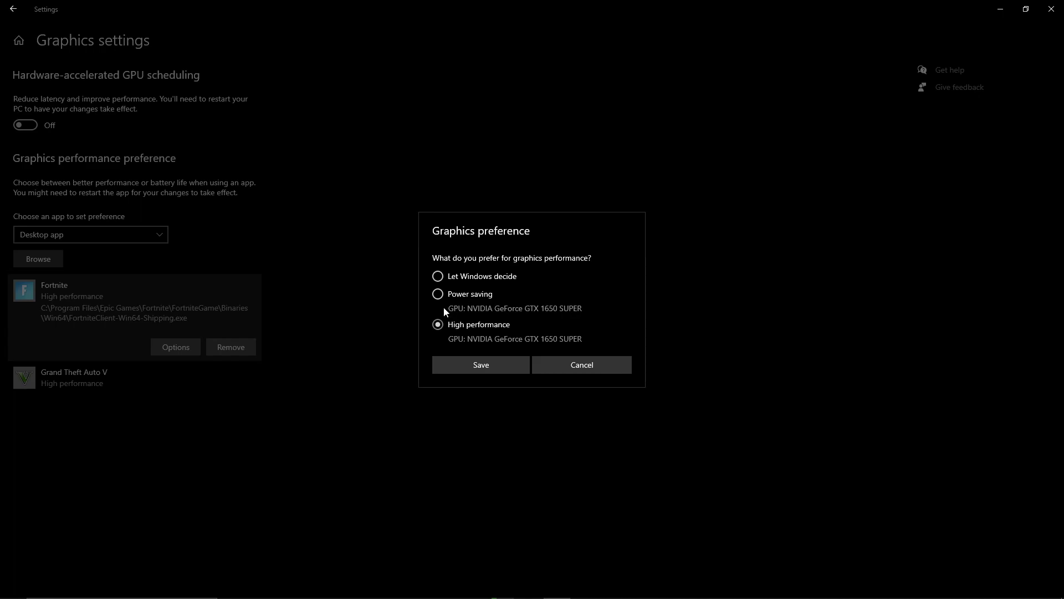
click(473, 366)
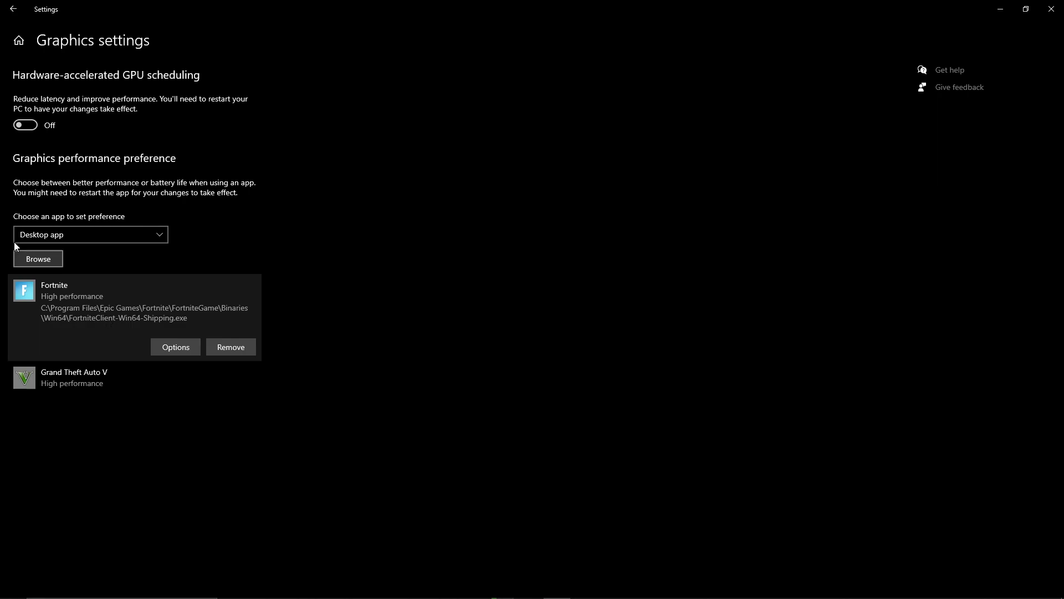
click(1052, 9)
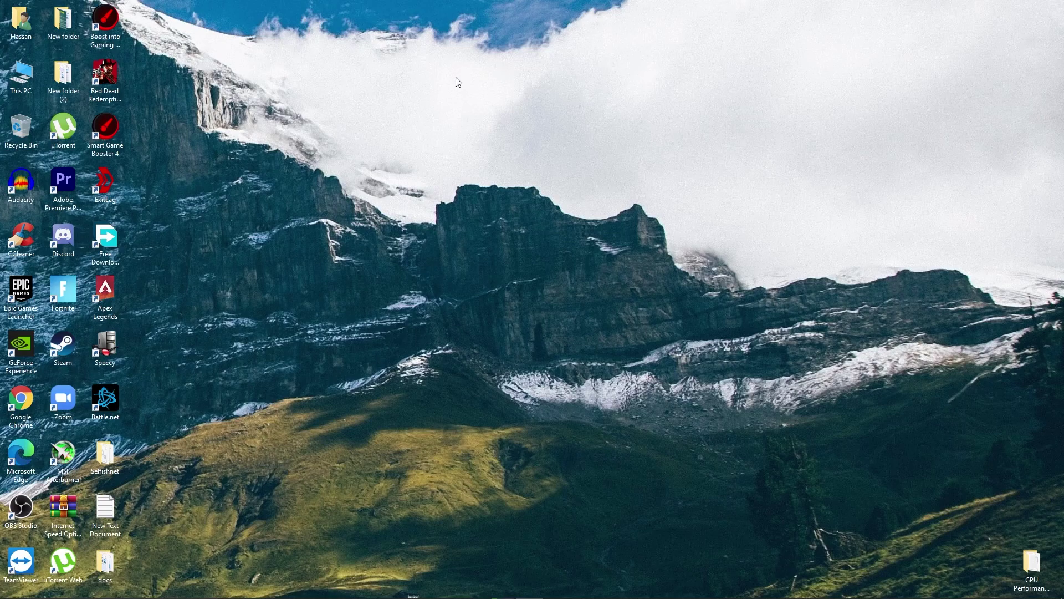
- Open This PC's system properties and its Advanced system settings
right_click(22, 87)
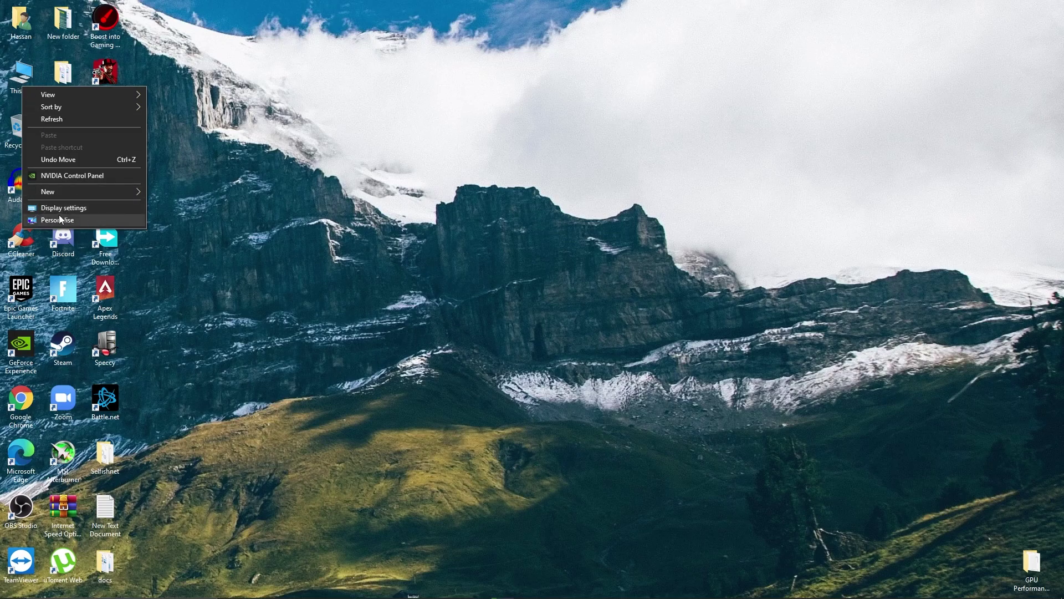
right_click(25, 80)
click(61, 210)
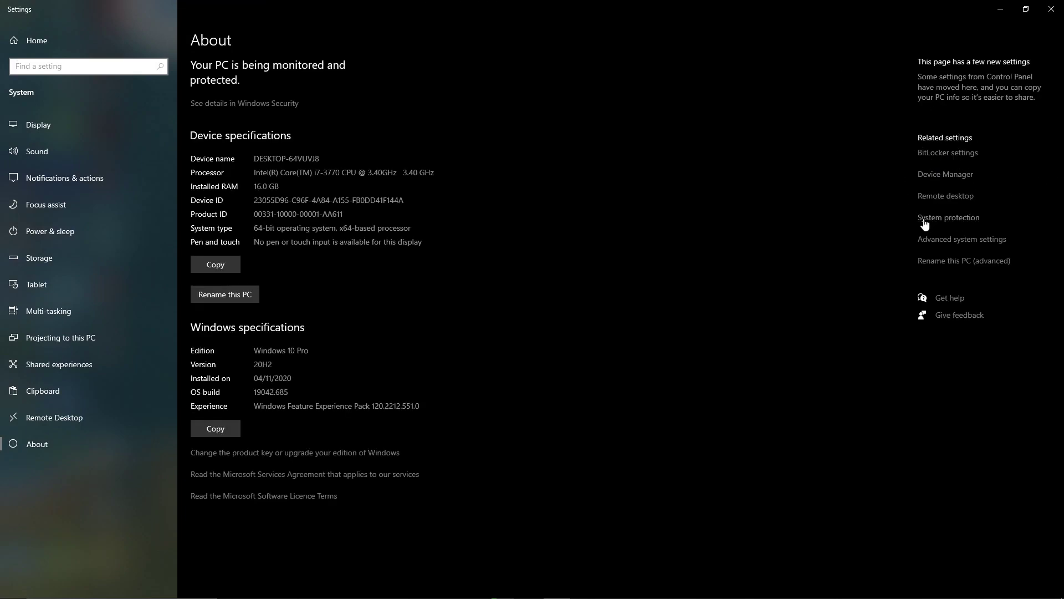
click(931, 242)
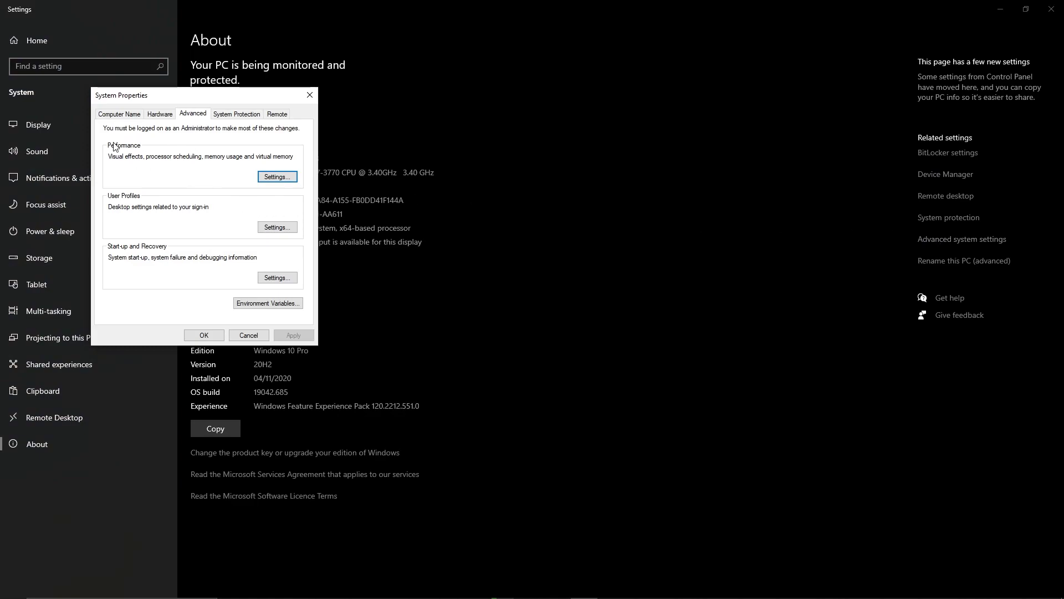
- Set visual effects to Custom with only shadows, thumbnails and font smoothing, then close System Properties
click(278, 177)
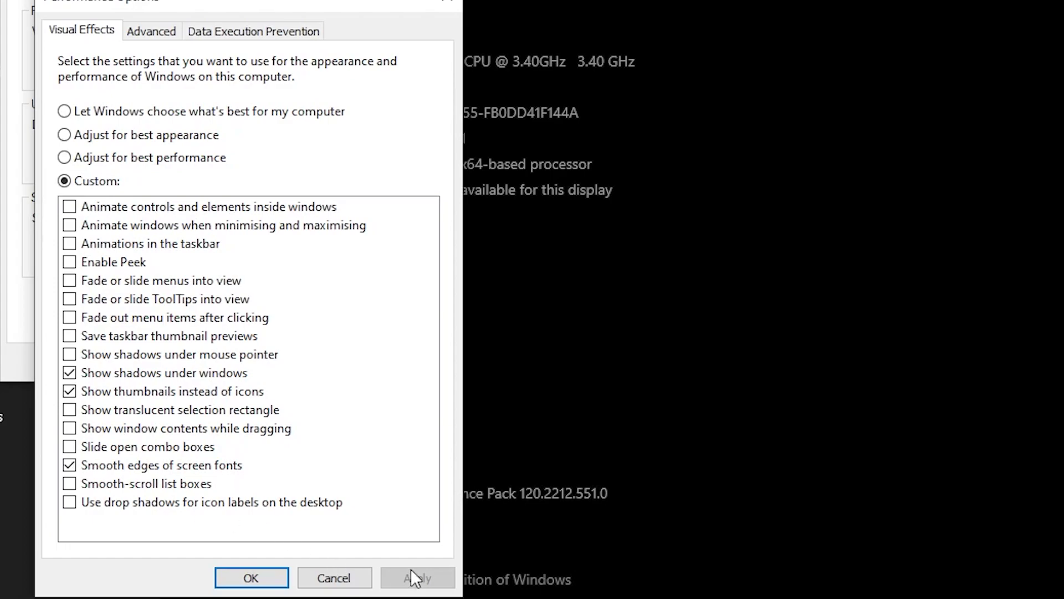
click(231, 571)
click(201, 362)
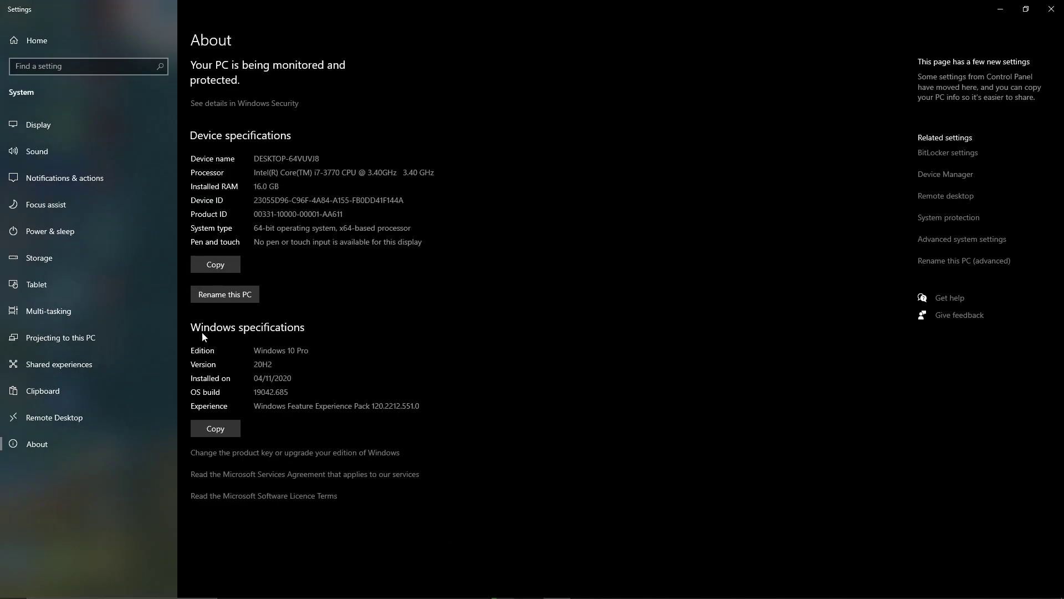
- Disable the High precision event timer under System devices, confirm Yes, and close Device Manager
click(944, 175)
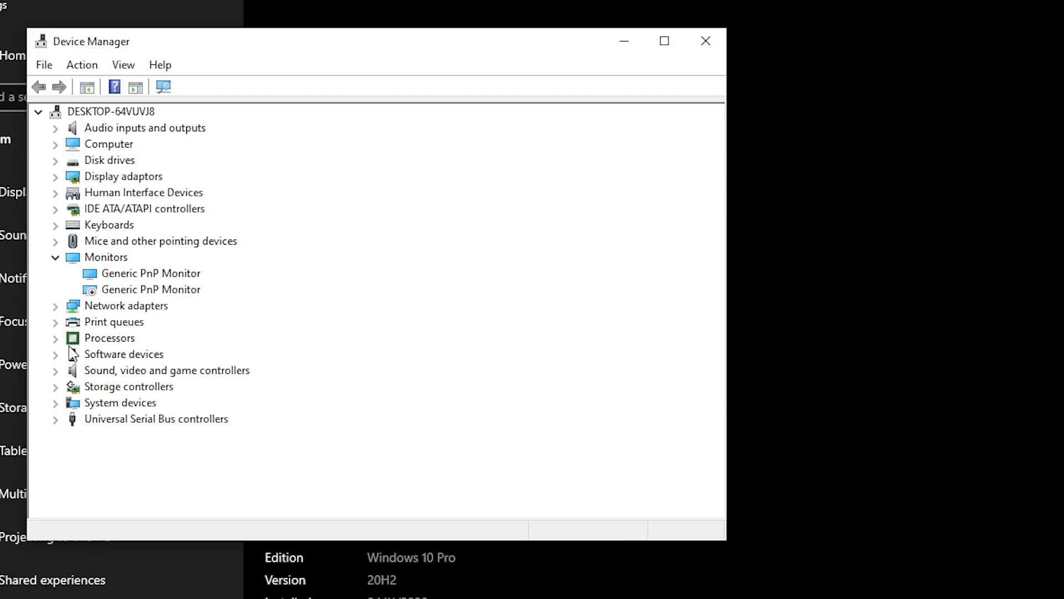
click(56, 403)
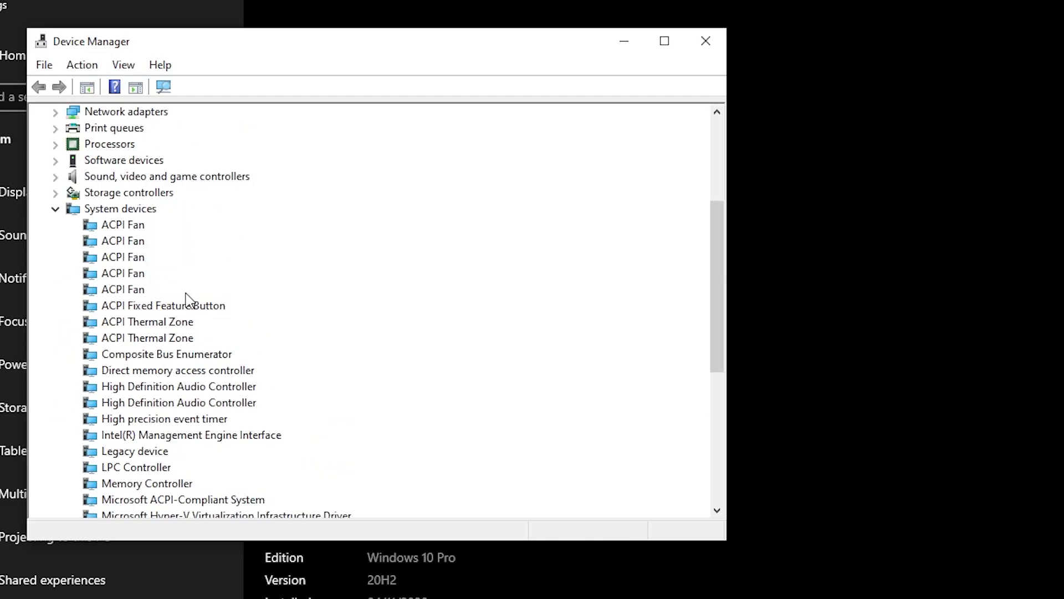
right_click(128, 427)
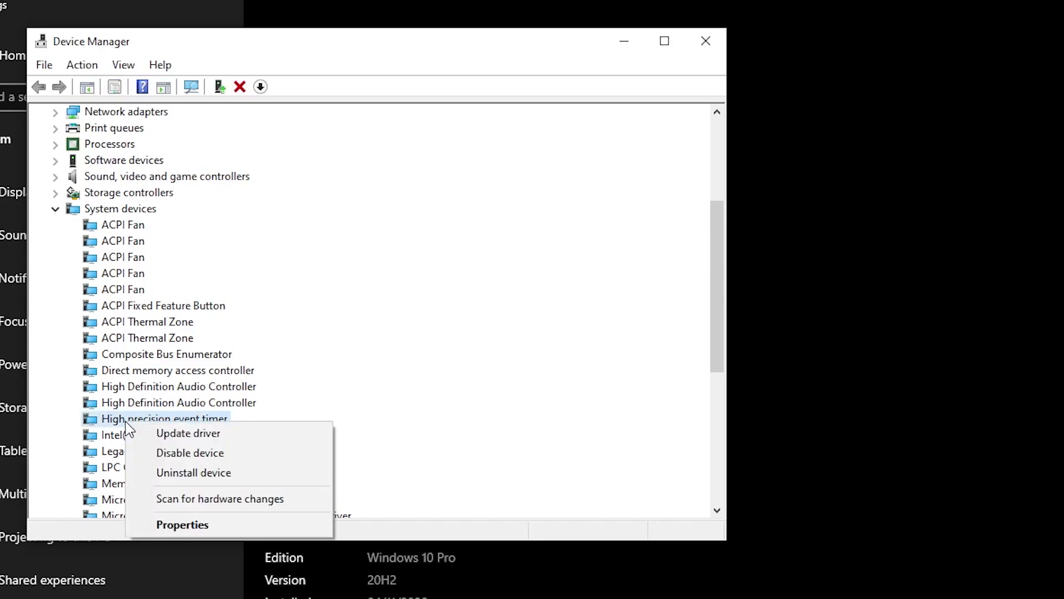
click(183, 452)
click(860, 503)
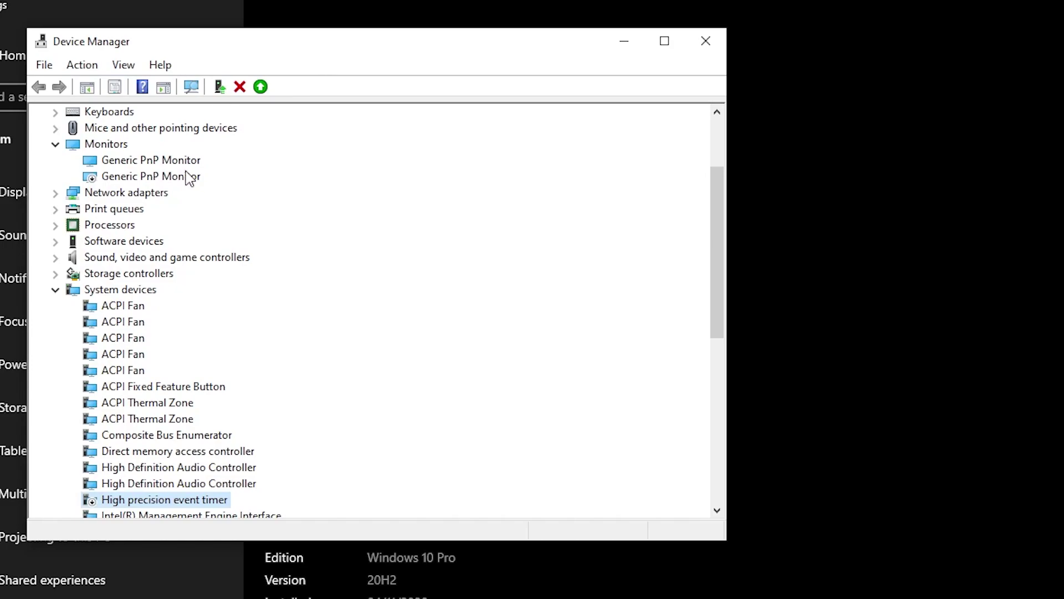
click(706, 41)
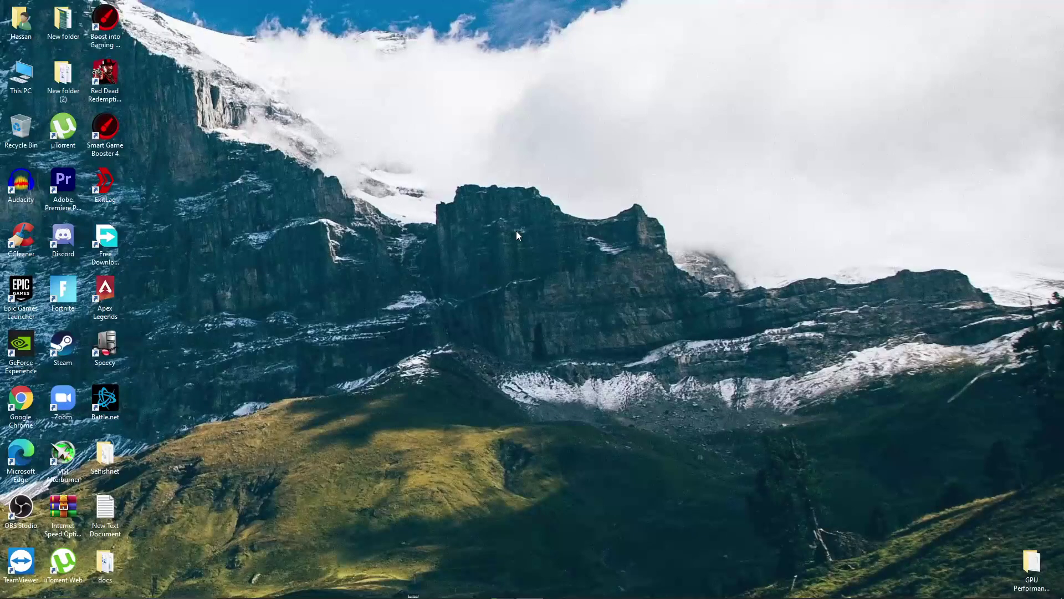
- Extract ThrottleStop_9.2 into the GPU Performance Booster folder and launch the ThrottleStop application
drag(1029, 564, 344, 211)
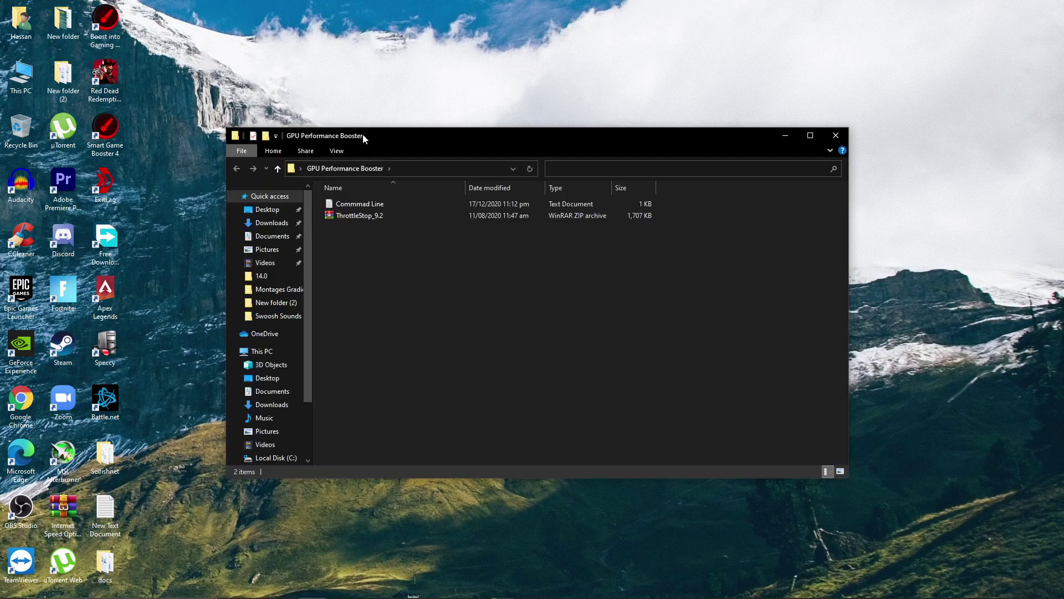
right_click(394, 260)
click(437, 308)
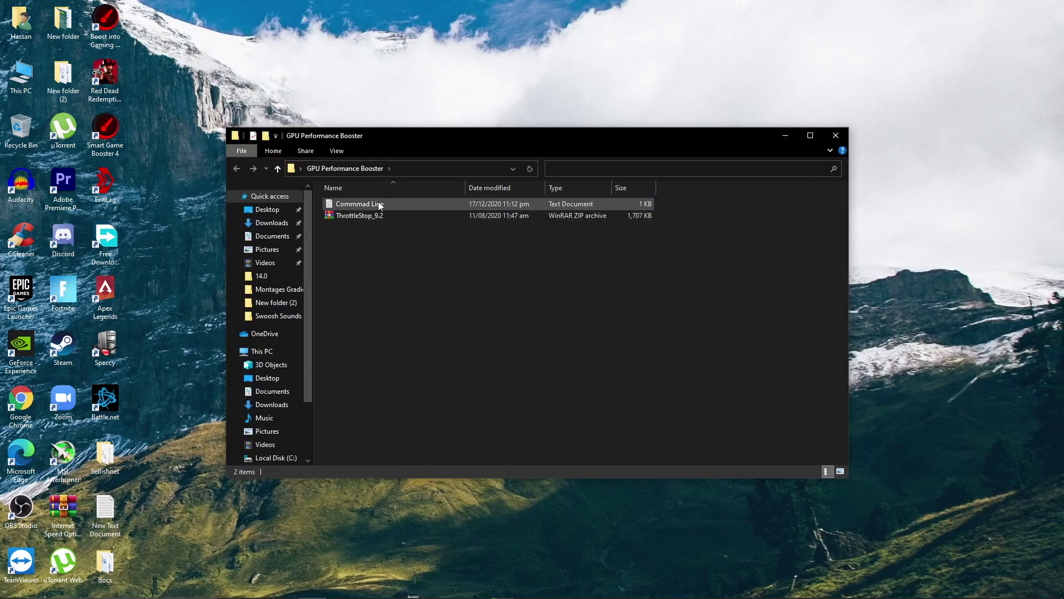
right_click(345, 215)
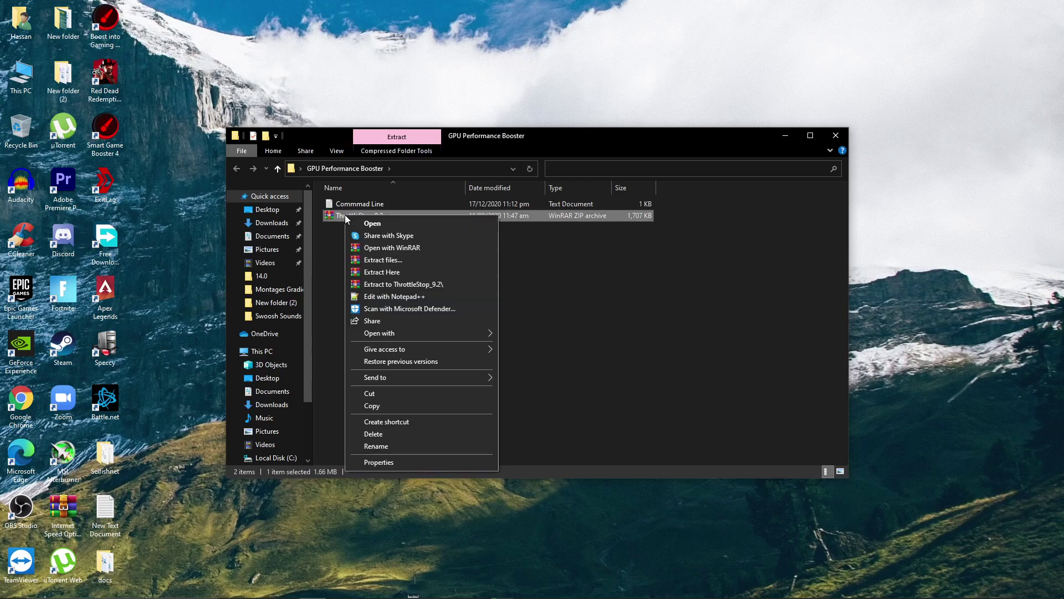
click(381, 272)
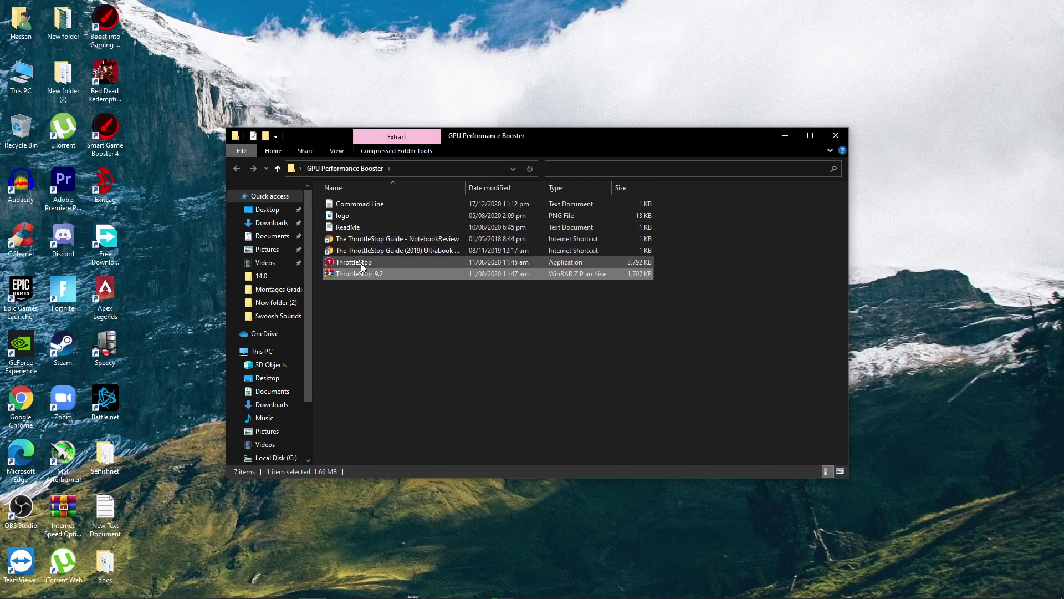
right_click(341, 265)
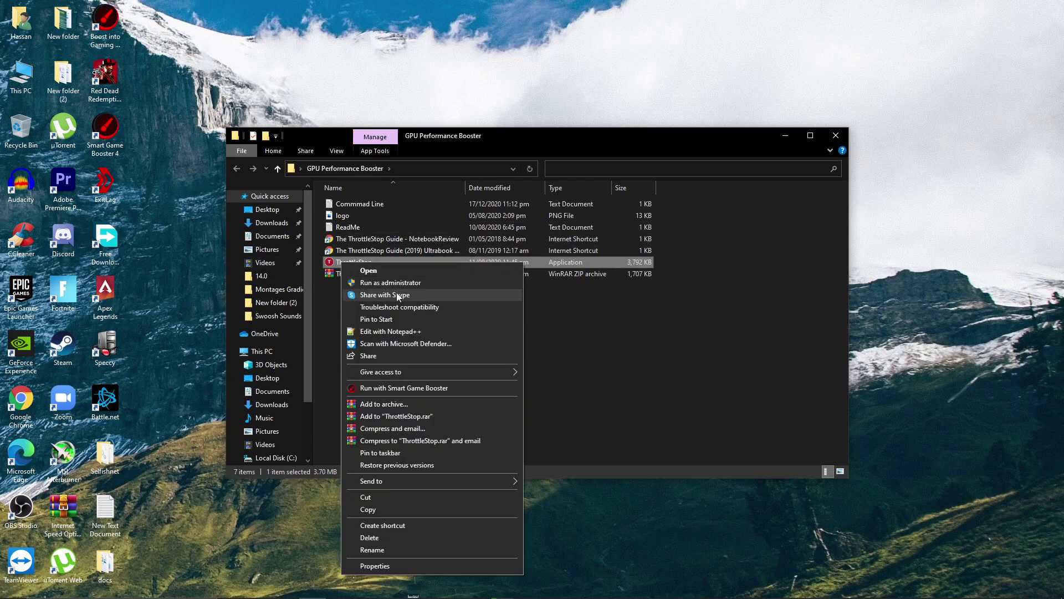
click(382, 282)
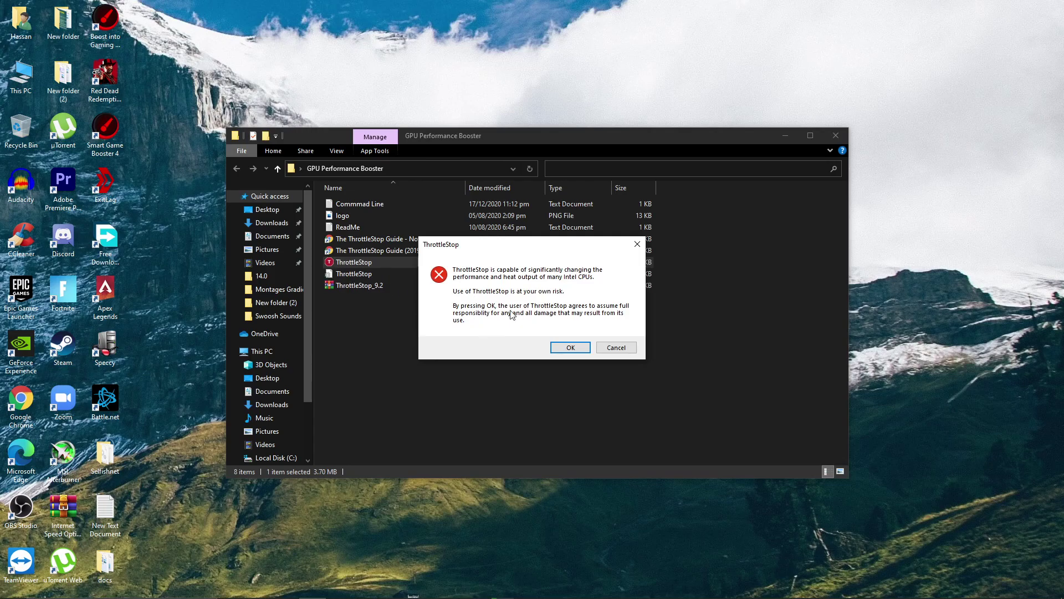
- Accept the warning and select the Game profile with the High Performance power plan
click(573, 348)
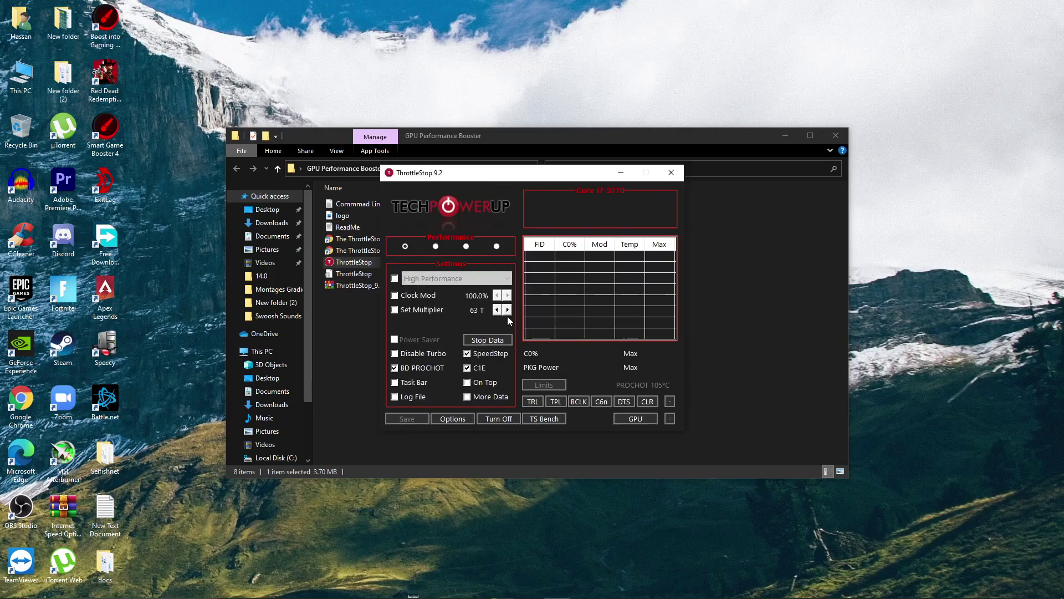
drag(495, 174, 398, 150)
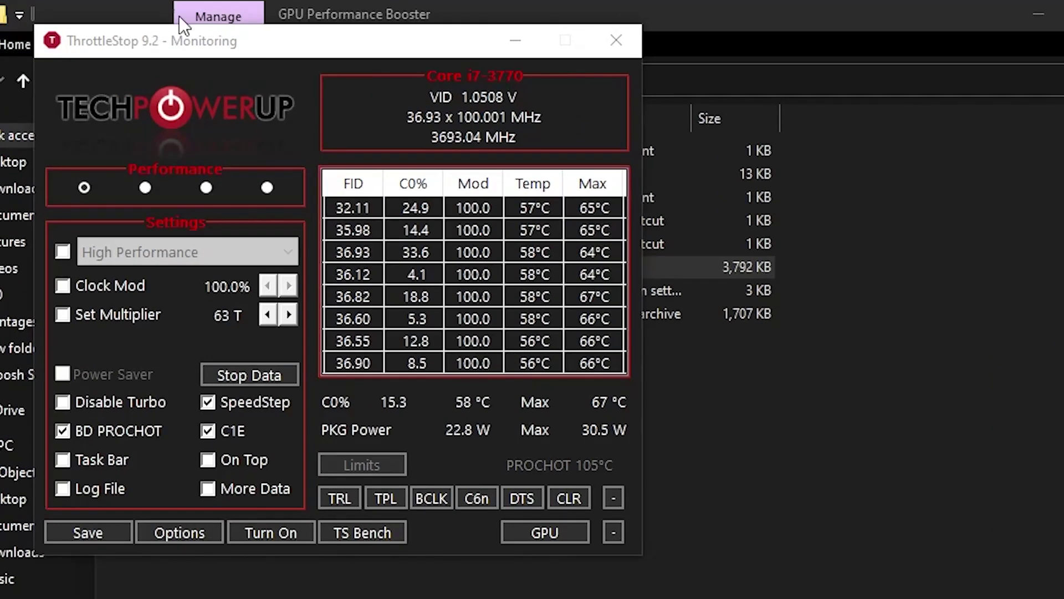
click(145, 187)
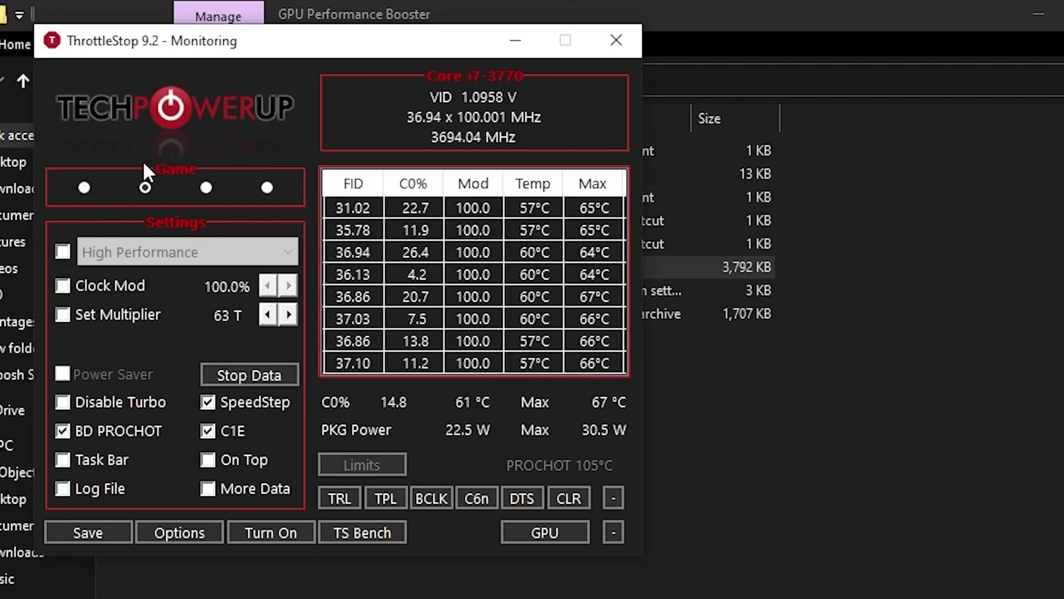
click(63, 252)
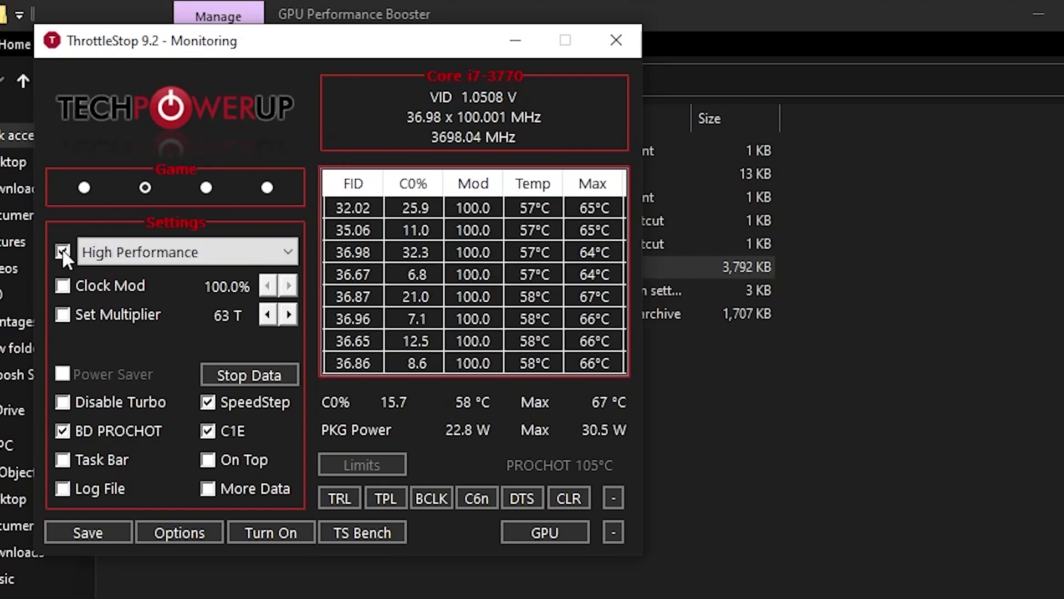
click(145, 251)
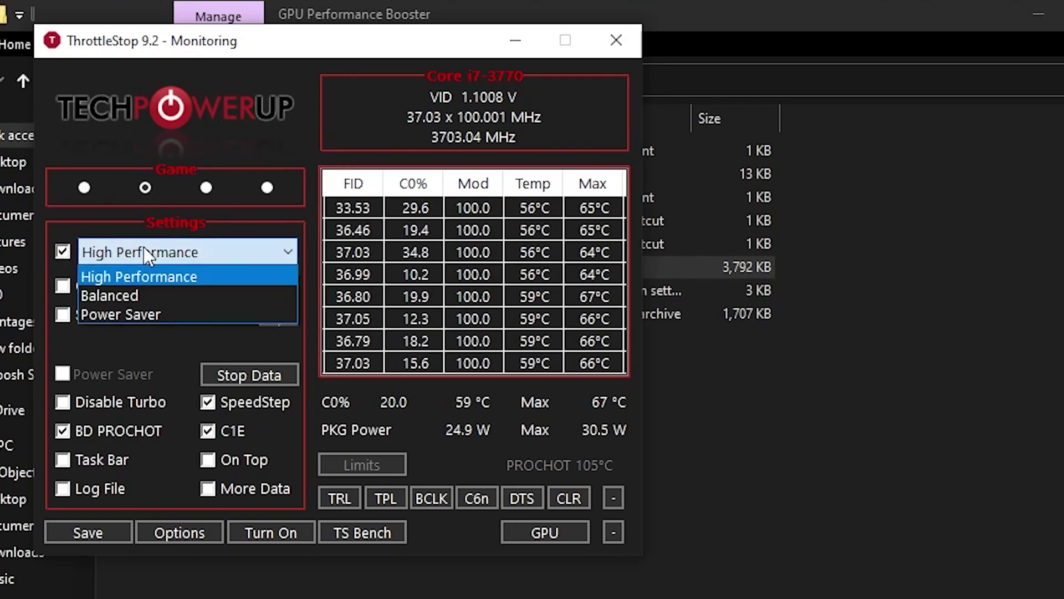
click(134, 274)
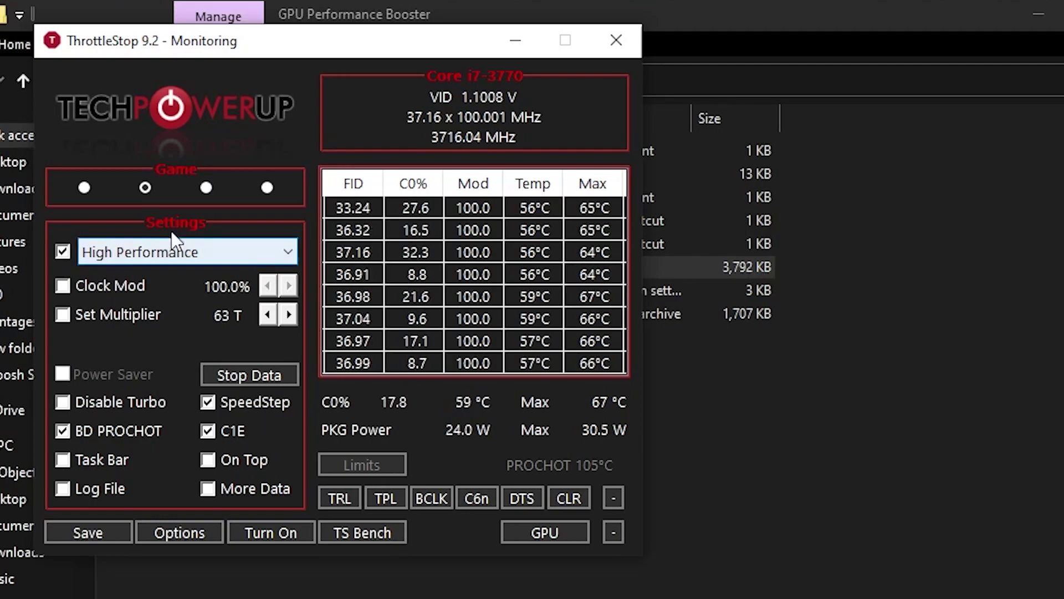
- Save the ThrottleStop settings, turn ThrottleStop on, and save again
click(92, 532)
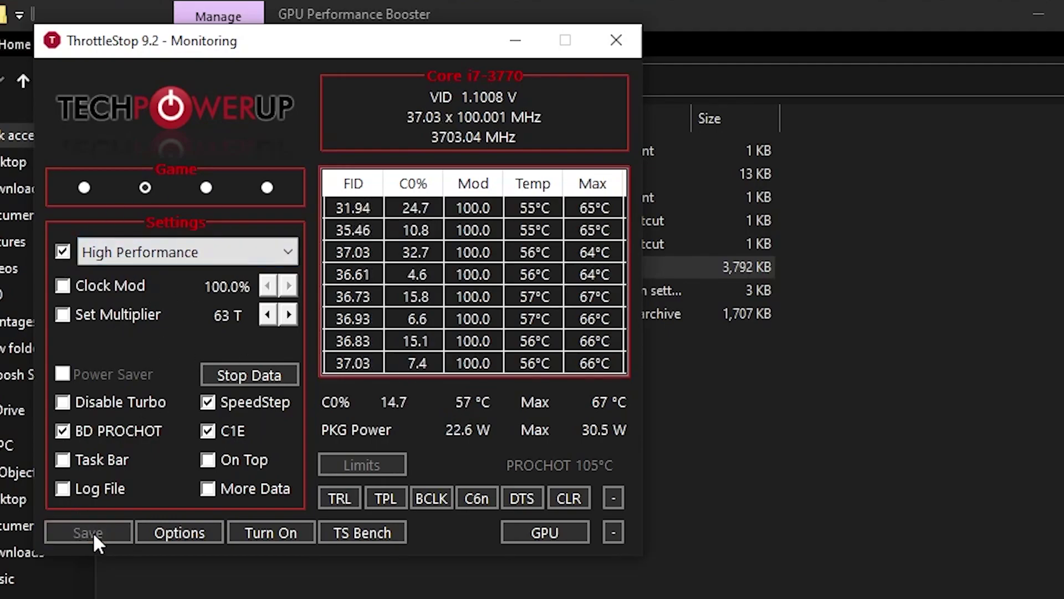
click(255, 527)
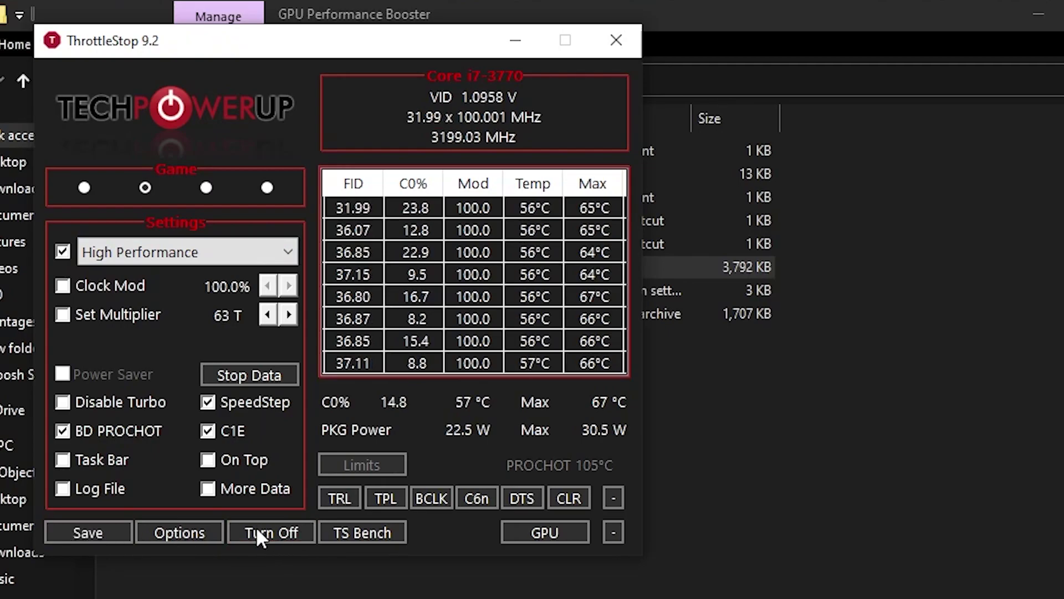
click(79, 524)
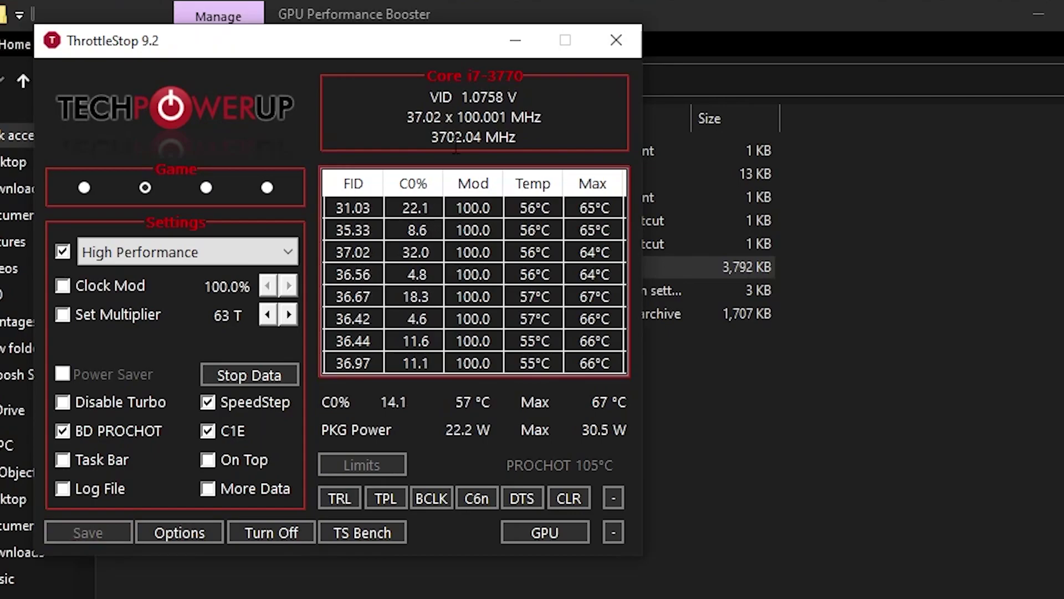